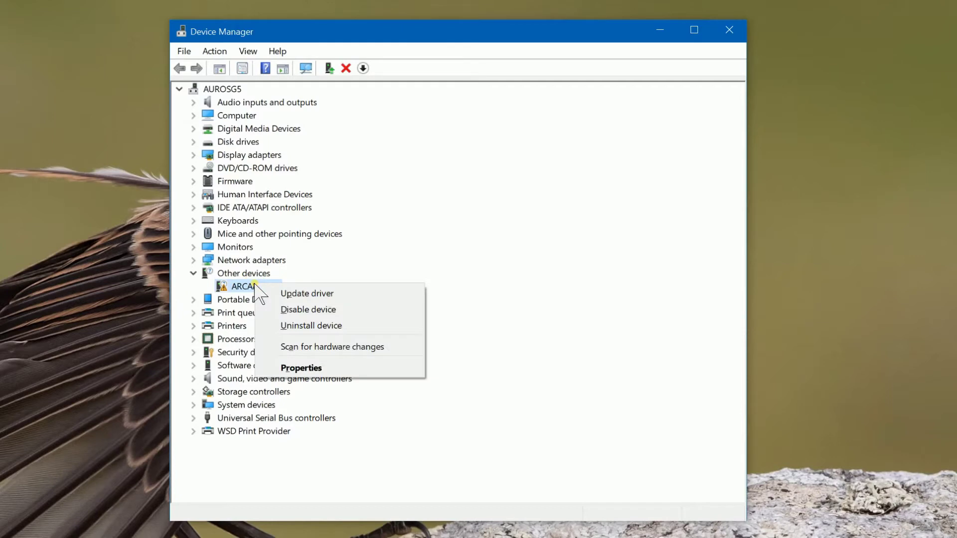
Step: Try to update the ARCAM DFU device's driver by searching automatically for updated driver software
click(302, 294)
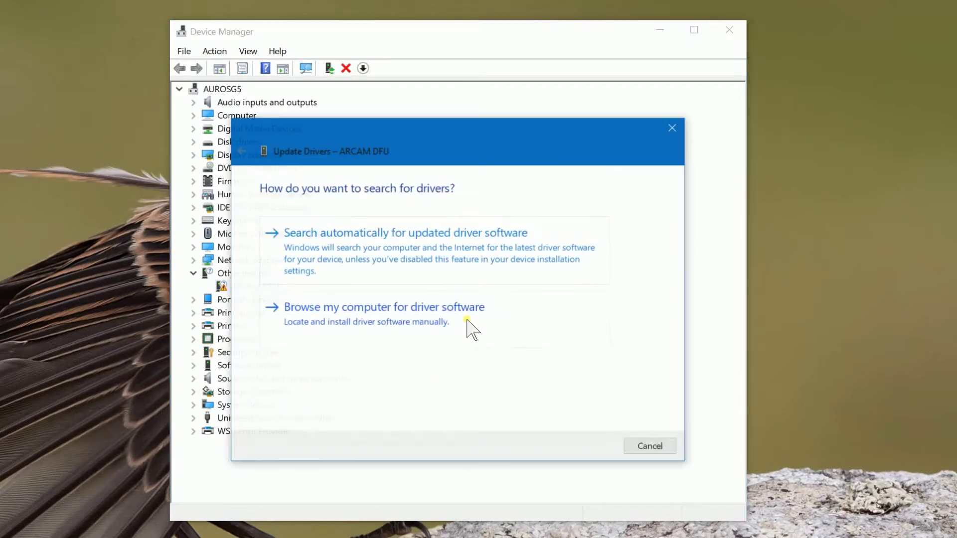
click(479, 243)
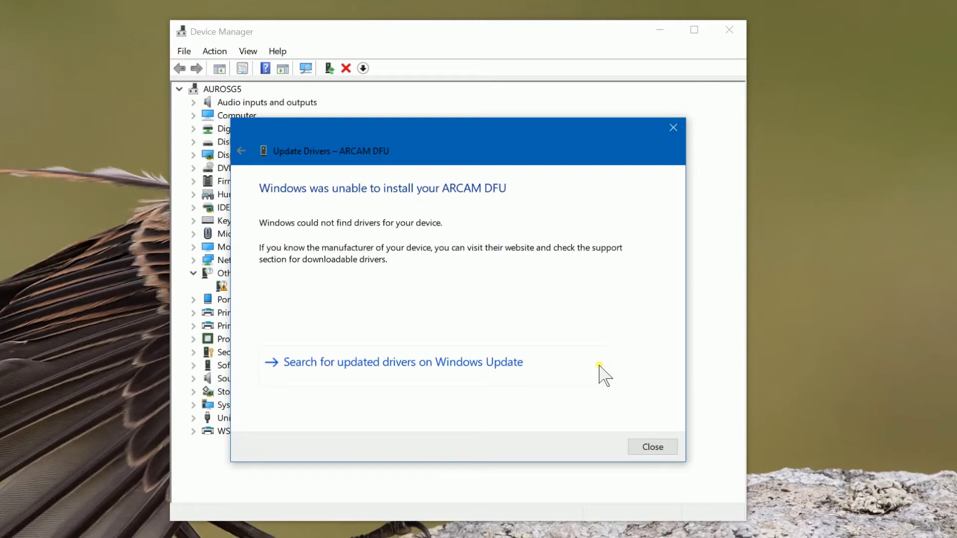
click(653, 448)
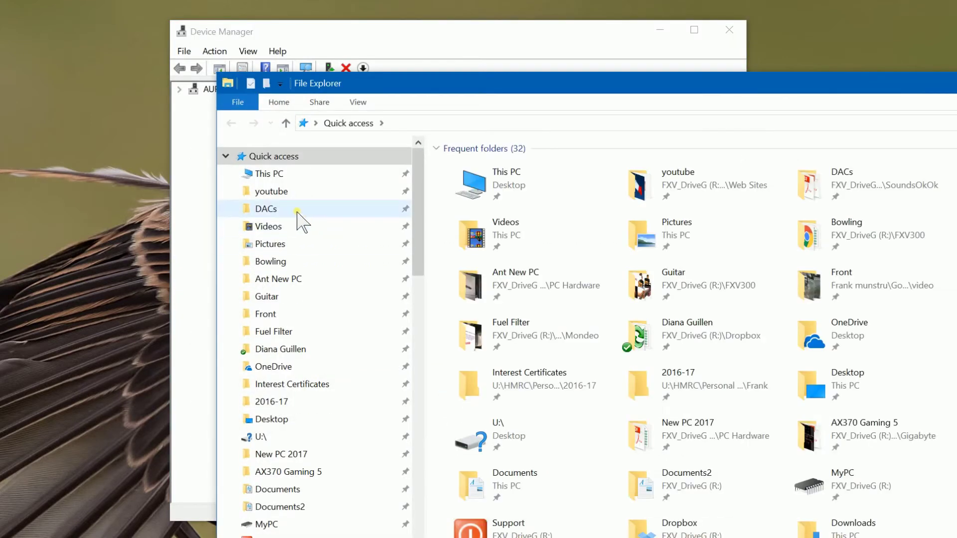
Step: In File Explorer, extract Arcam_DriverSetup_4.11.0.zip from the DACs folder to the suggested Arcam_DriverSetup_4.11.0 folder
click(277, 211)
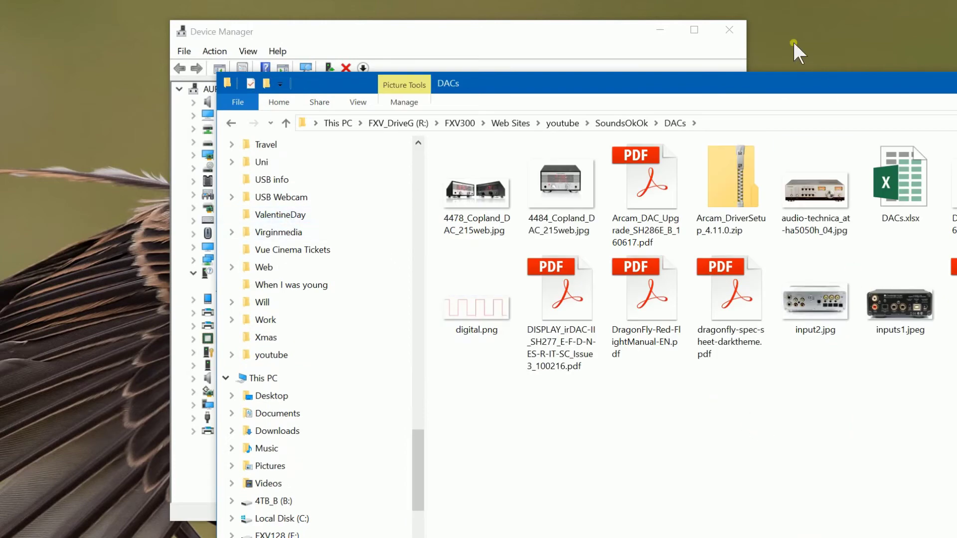
drag(797, 81, 572, 36)
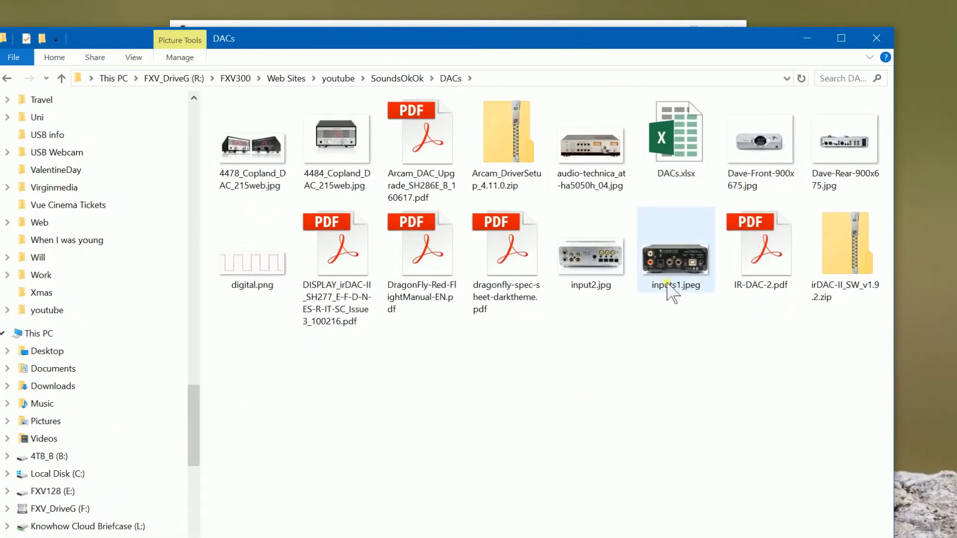
double_click(505, 152)
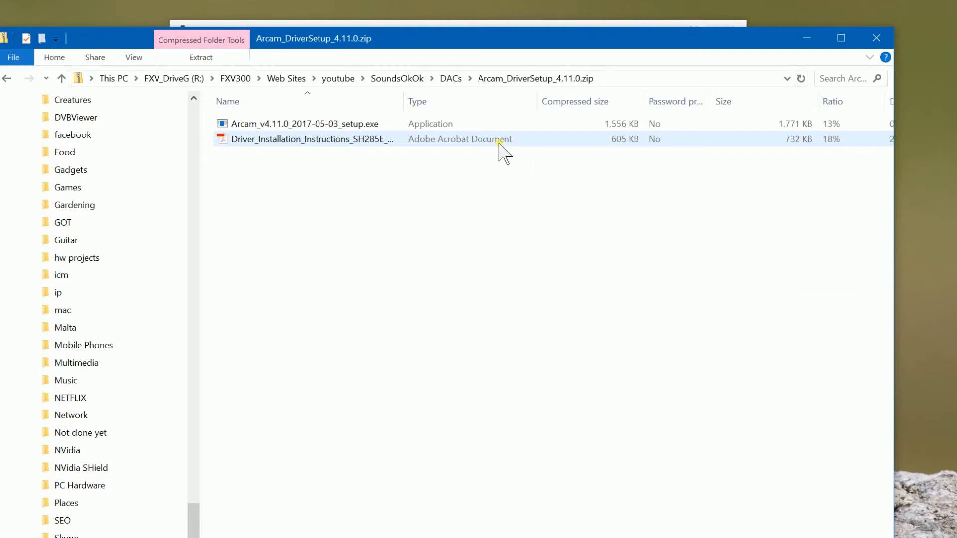
double_click(327, 124)
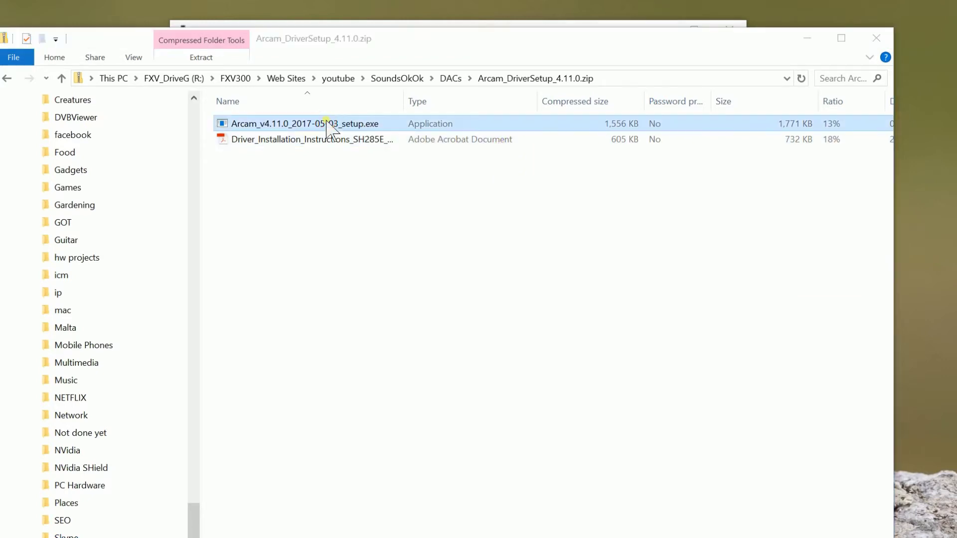
click(347, 318)
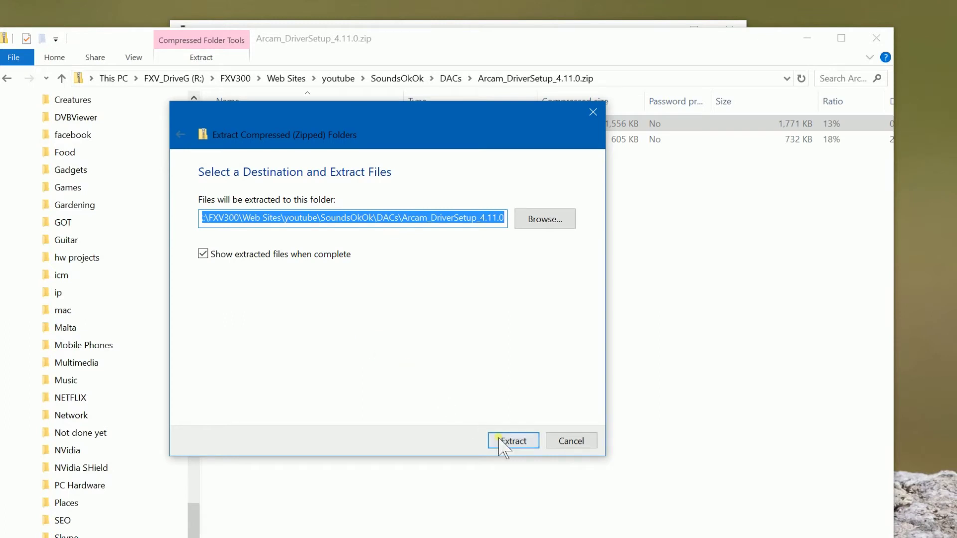
click(514, 440)
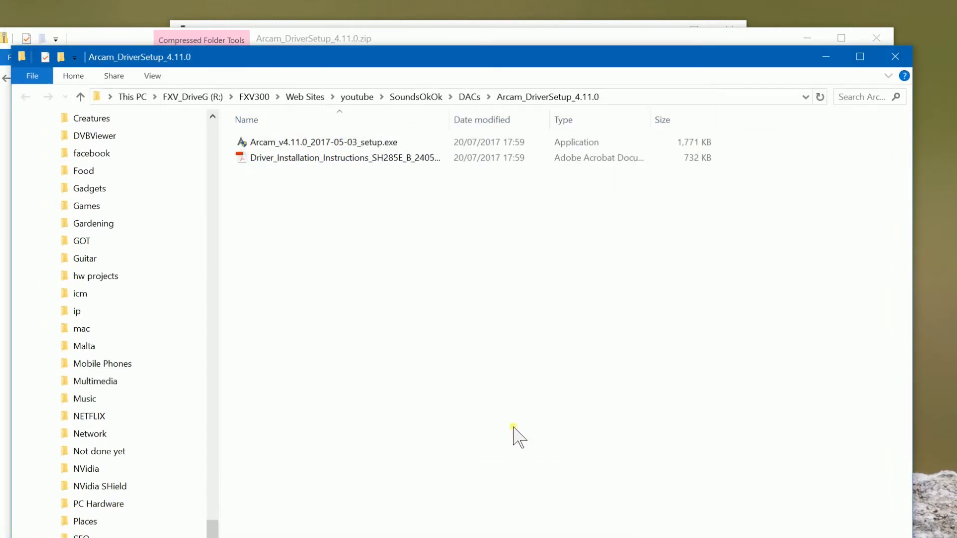
Step: Run Arcam_v4.11.0_2017-05-03_setup.exe and complete the Arcam driver installation
double_click(360, 142)
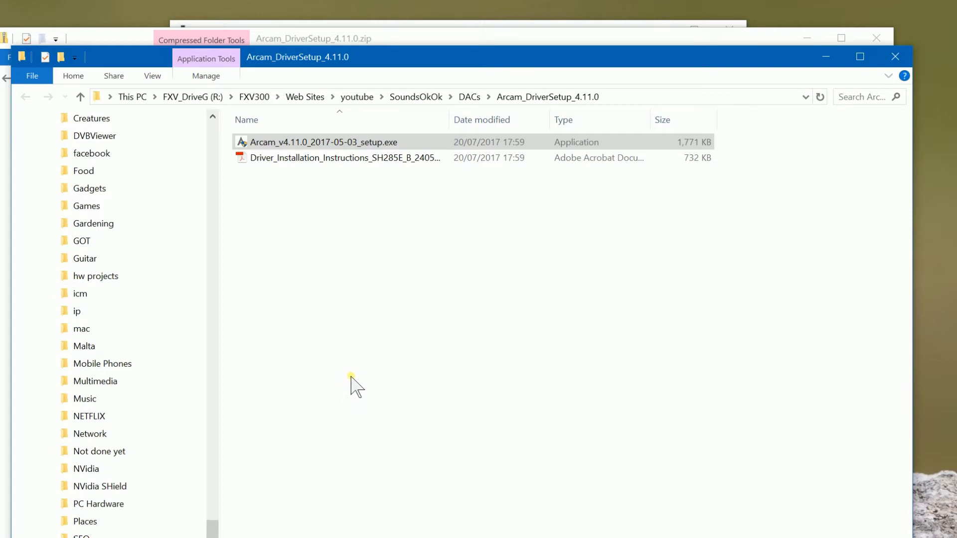
click(460, 405)
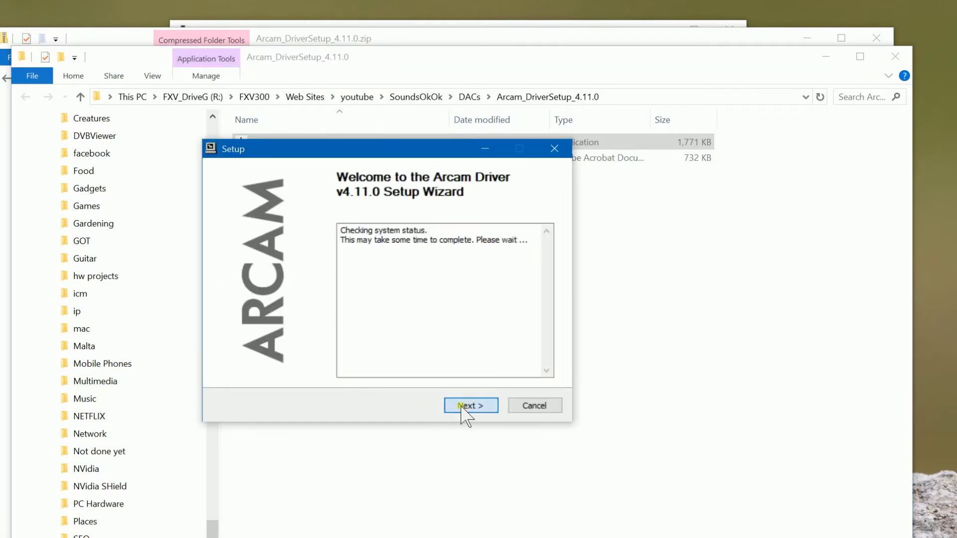
click(461, 406)
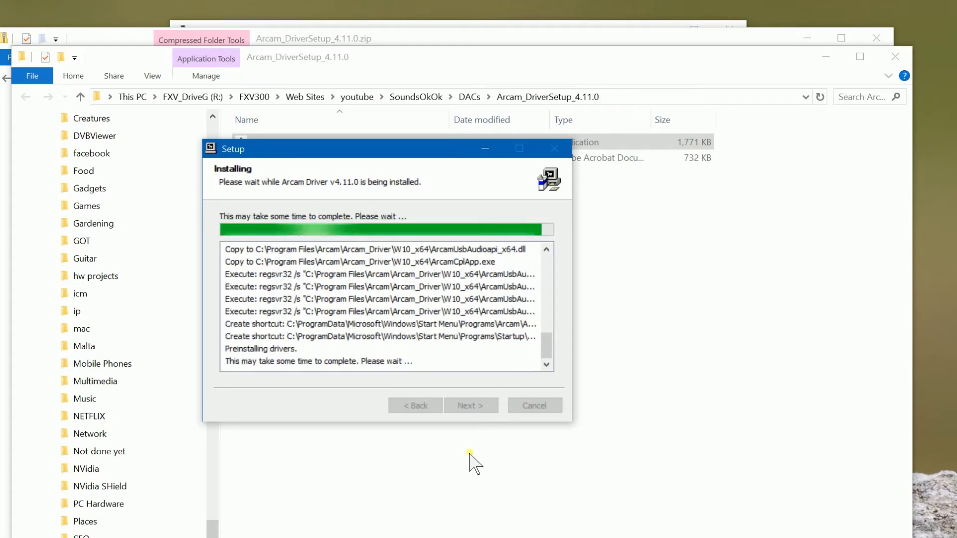
click(471, 406)
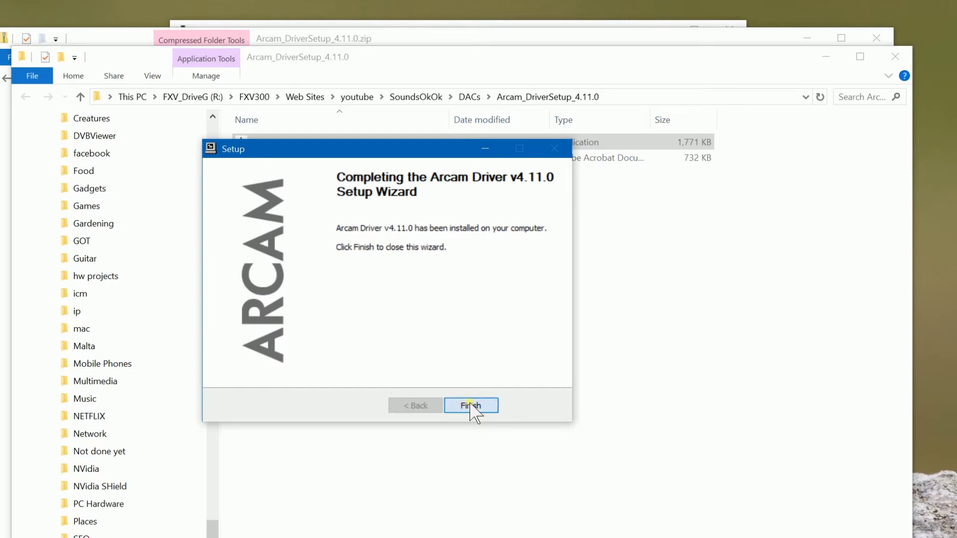
click(471, 405)
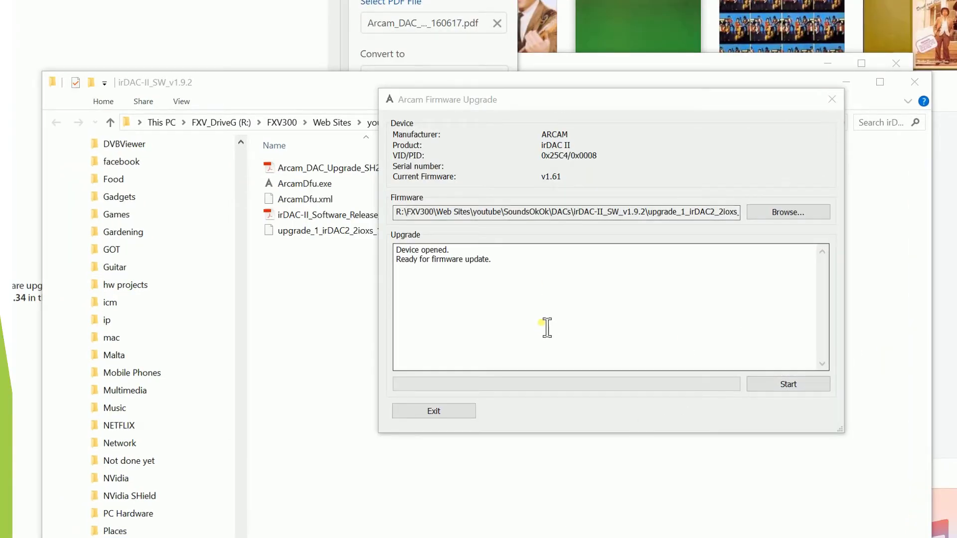
Step: Upgrade the irDAC II firmware with the loaded file from irDAC-II_SW_v1.9.2, then exit the upgrade utility
drag(519, 103, 491, 209)
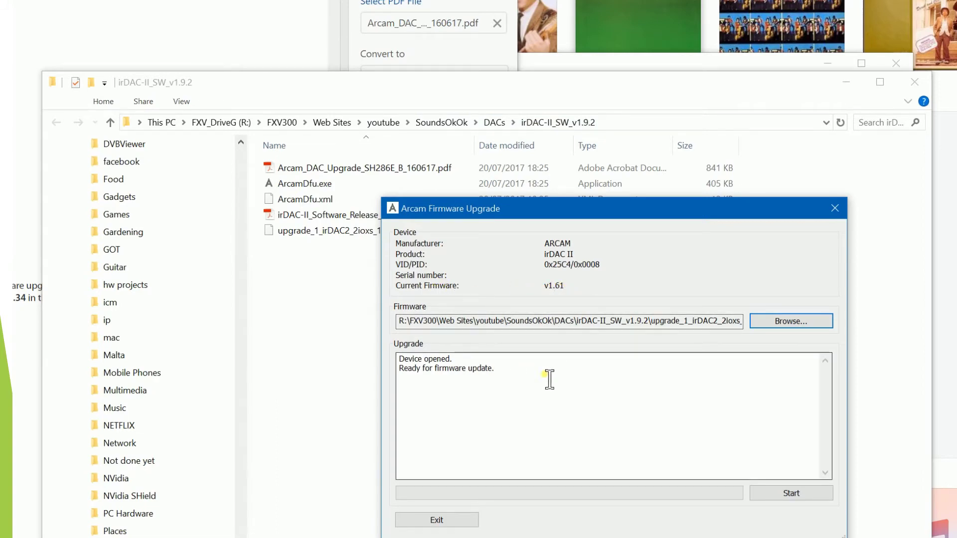
click(793, 493)
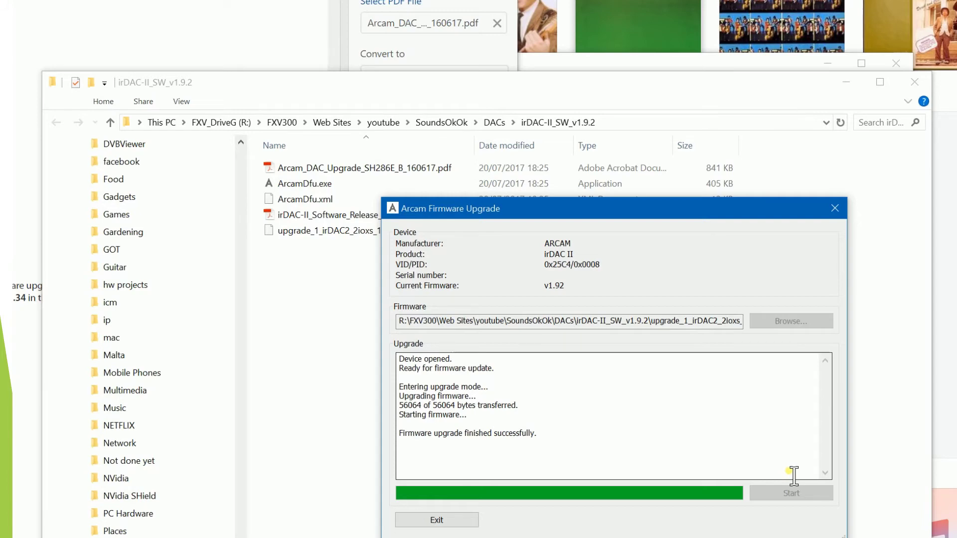
drag(551, 447, 399, 440)
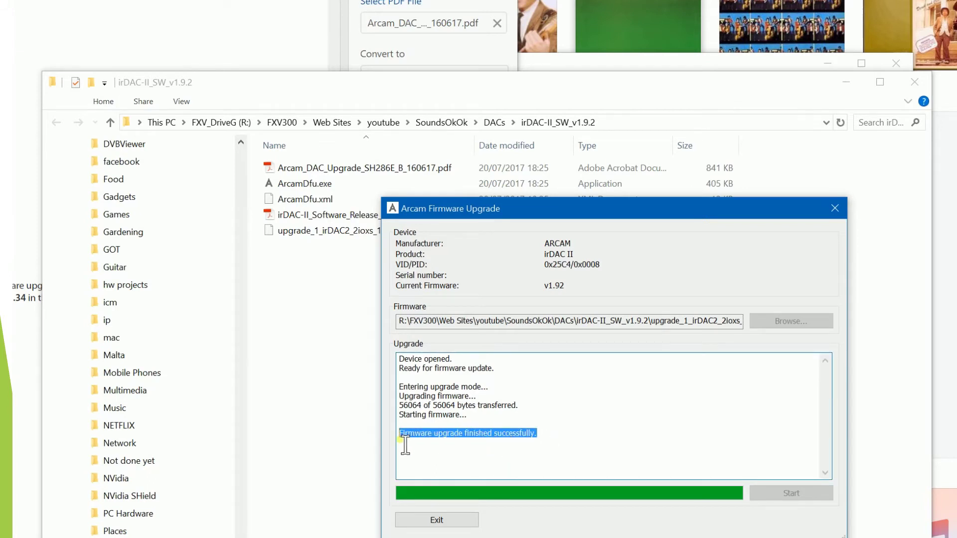
click(452, 520)
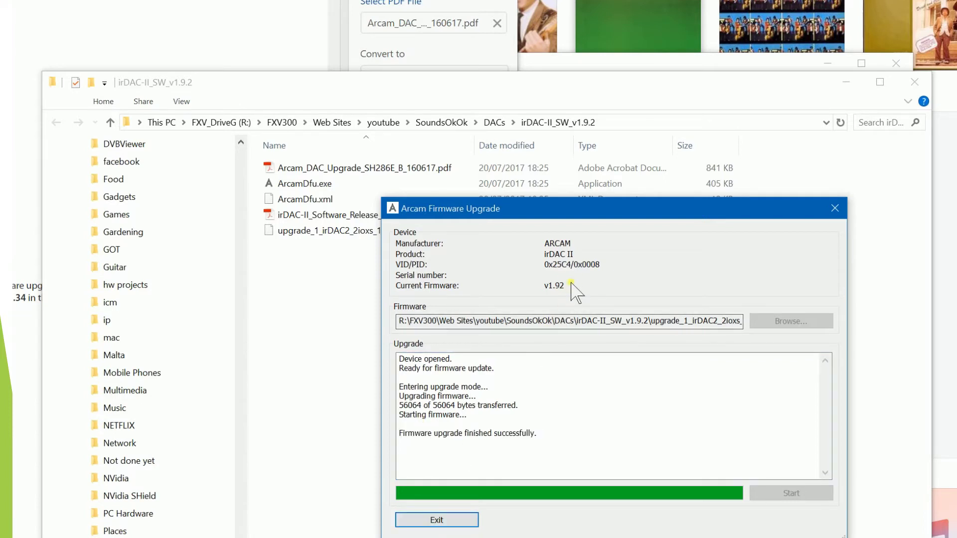
click(452, 520)
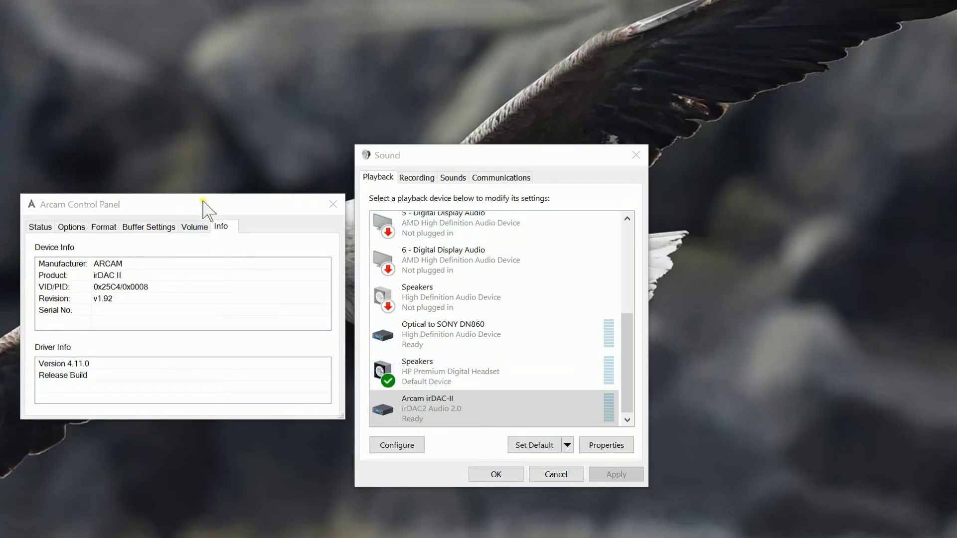
Step: Arrange the Arcam Control Panel and Sound windows side by side near the middle of the desktop
drag(203, 204, 193, 91)
drag(464, 154, 611, 107)
drag(250, 96, 351, 128)
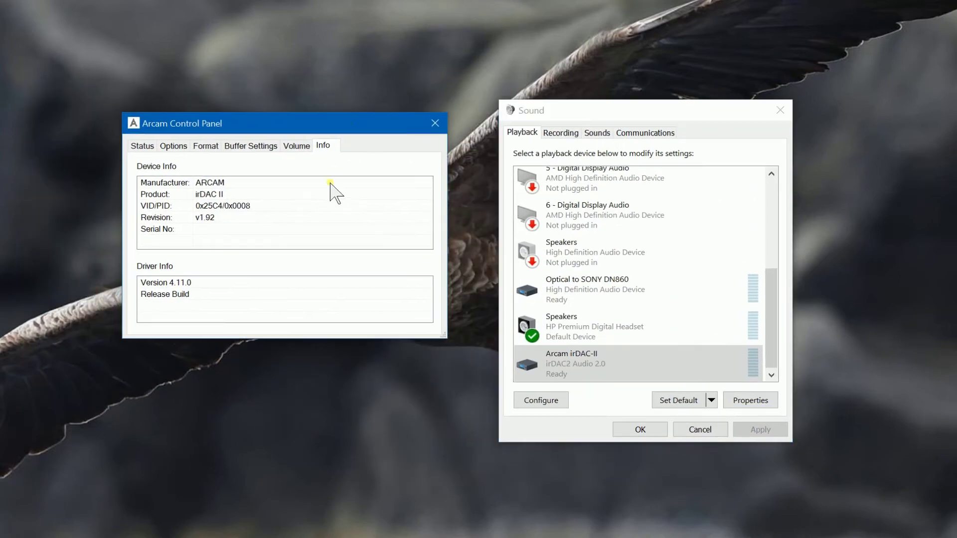
Step: Check the Arcam device's status and choose On when Needed as its streaming option
click(143, 147)
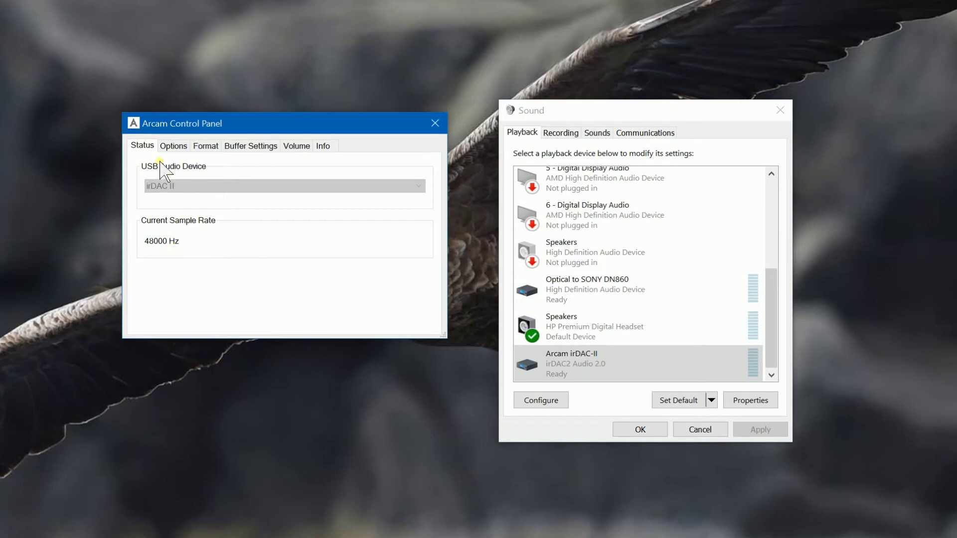
click(172, 147)
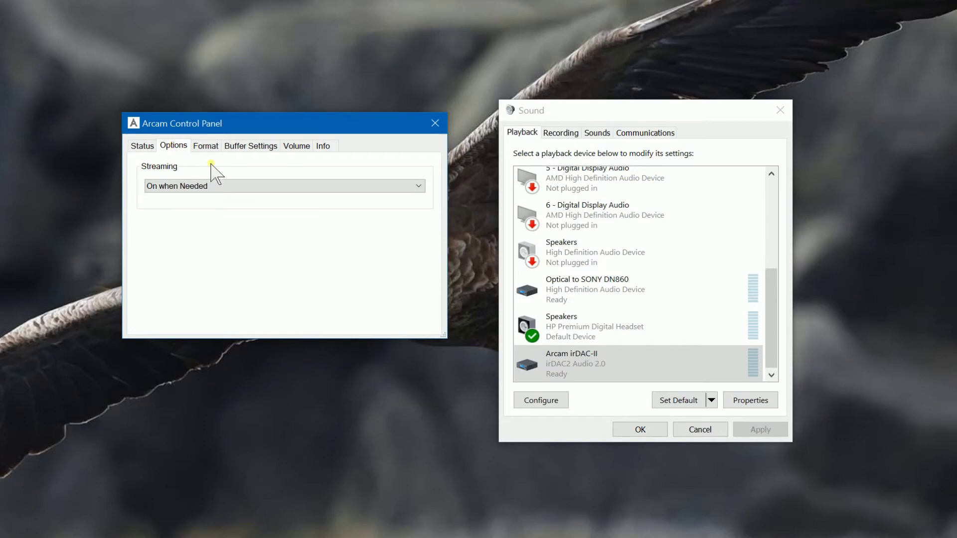
click(249, 186)
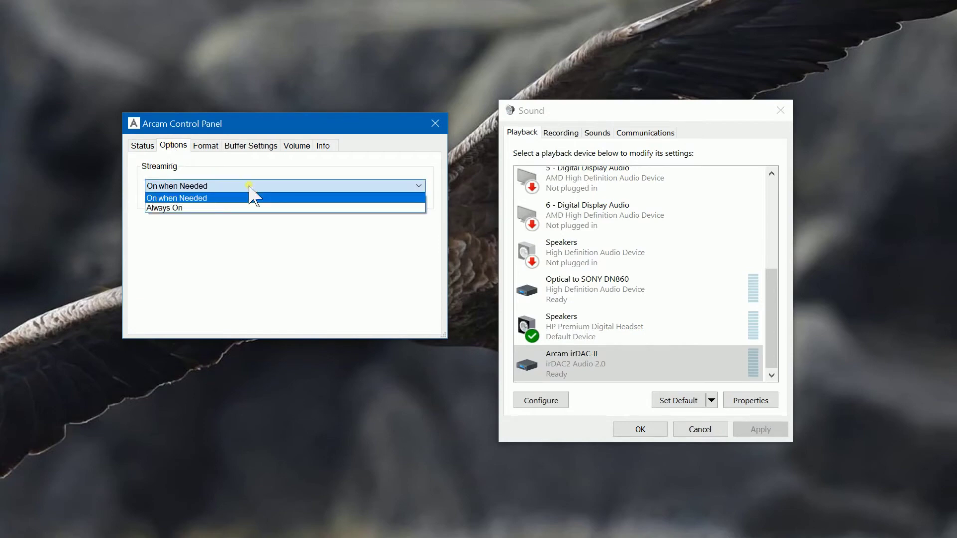
click(198, 198)
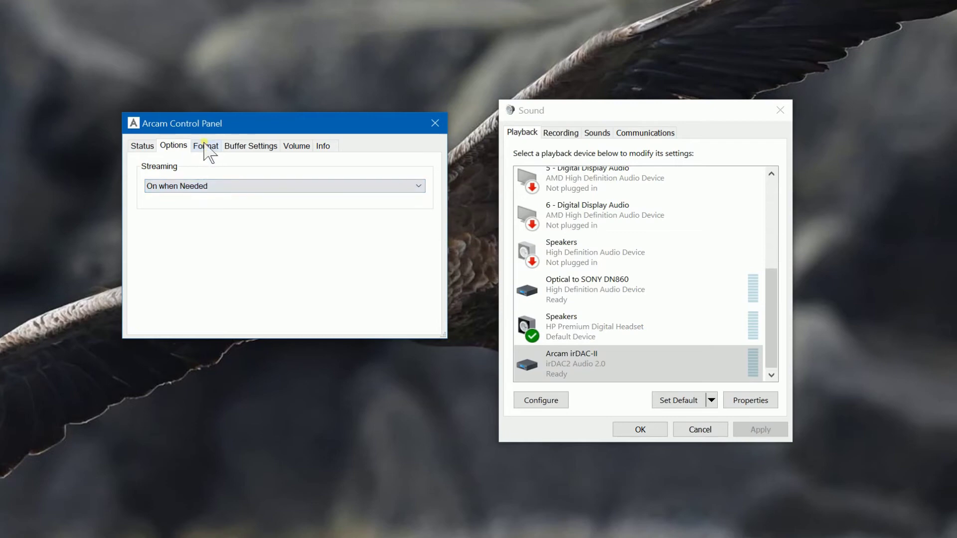
Step: Choose 2 channels, 24 bits as the Arcam device's output format
click(205, 146)
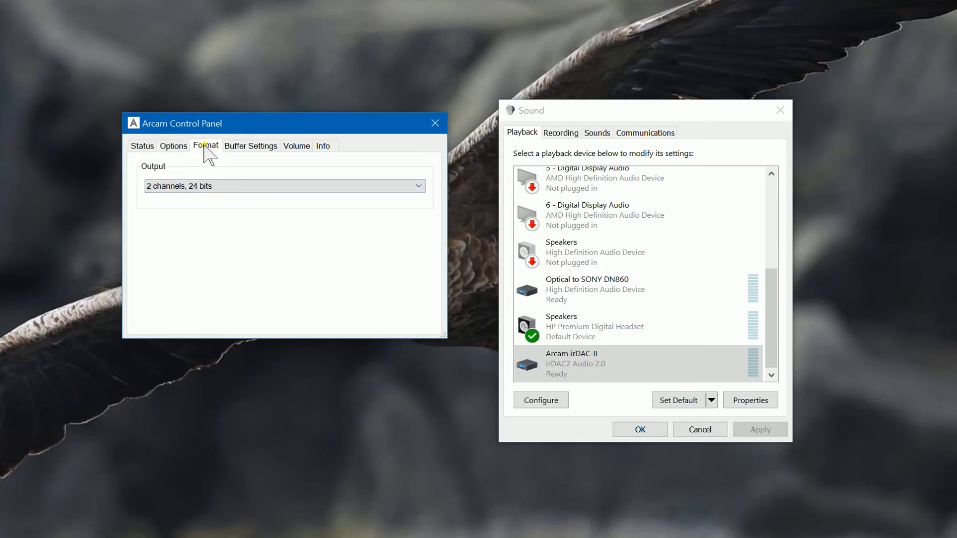
click(223, 186)
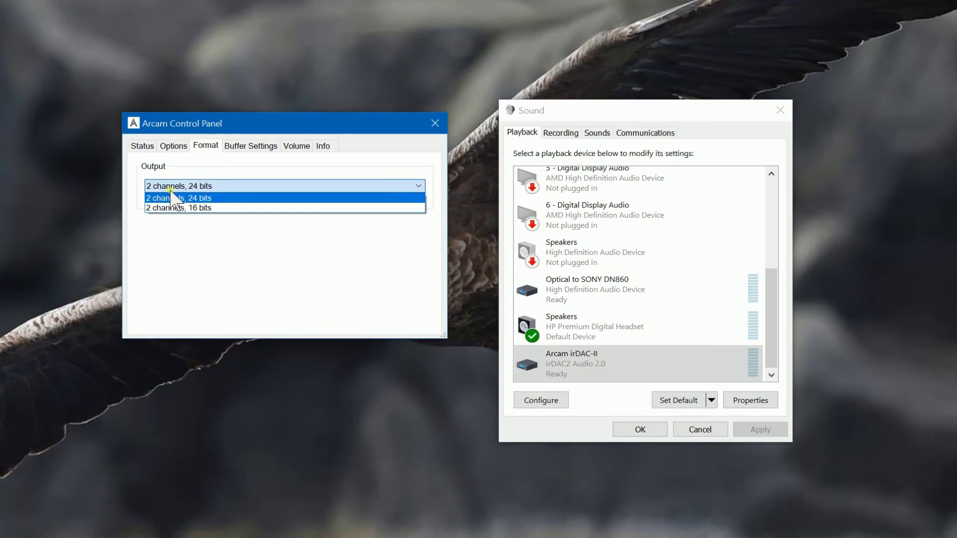
click(201, 197)
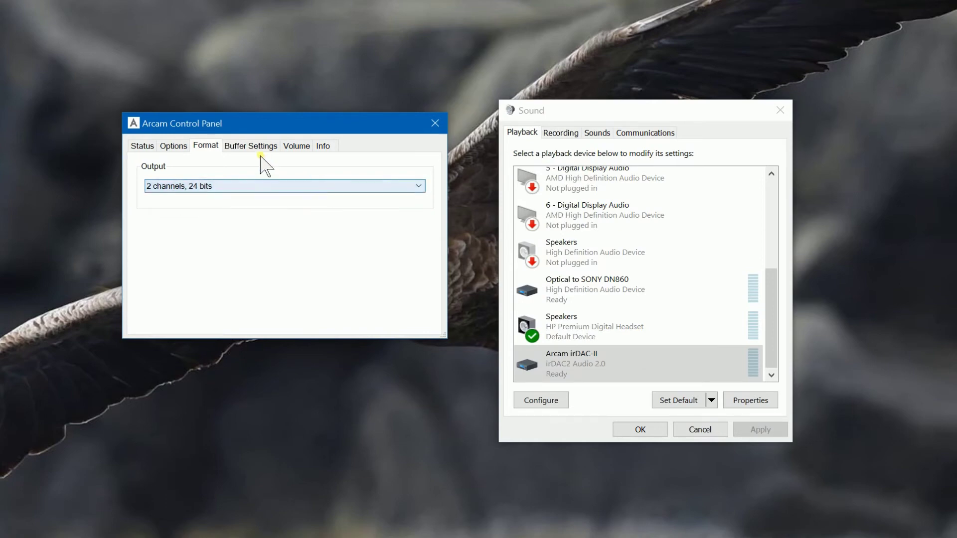
Step: Choose Safe as the USB streaming mode and 8192 samples as the ASIO buffer size
click(238, 149)
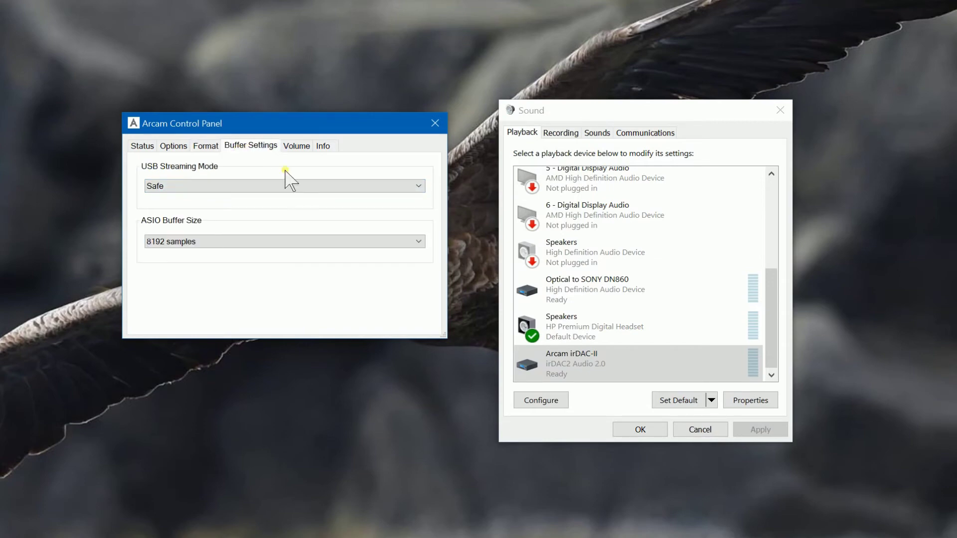
click(228, 187)
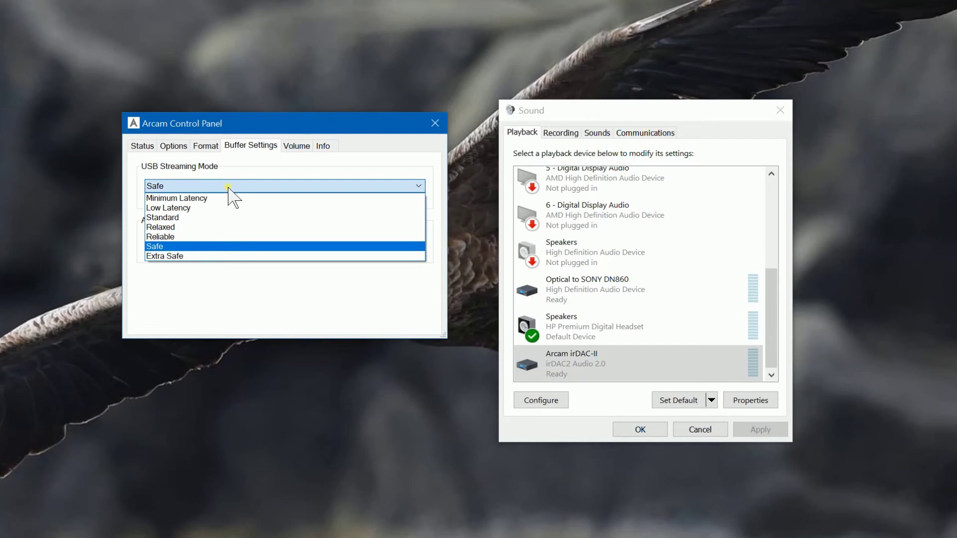
click(197, 249)
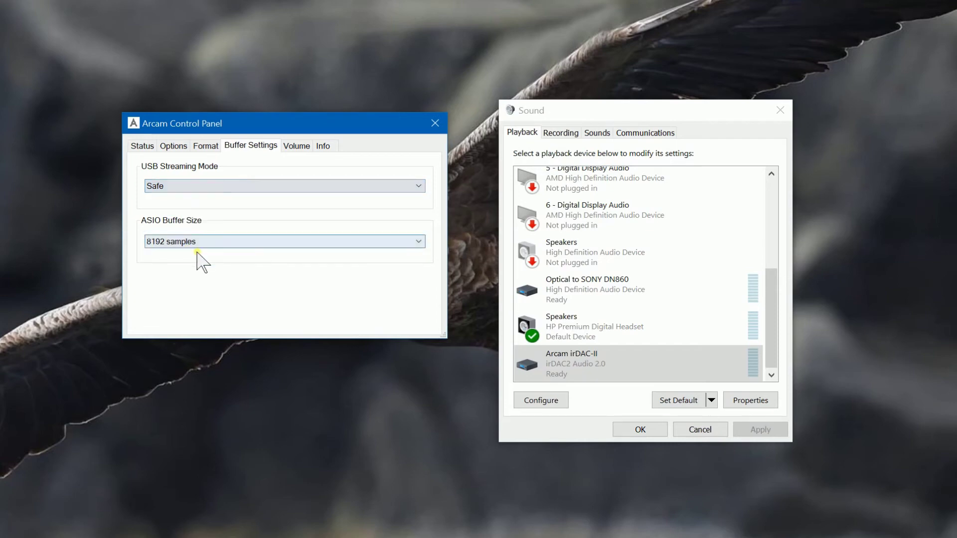
click(240, 241)
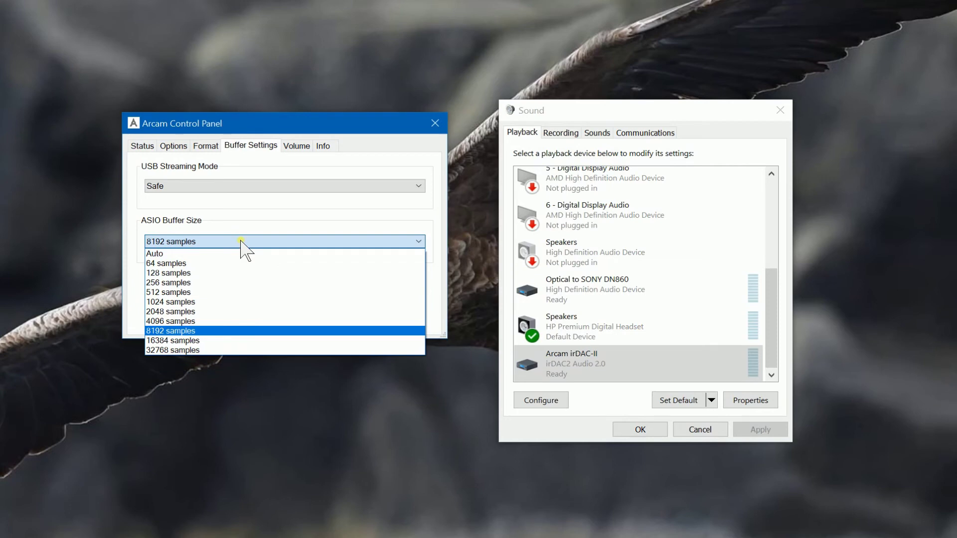
click(170, 330)
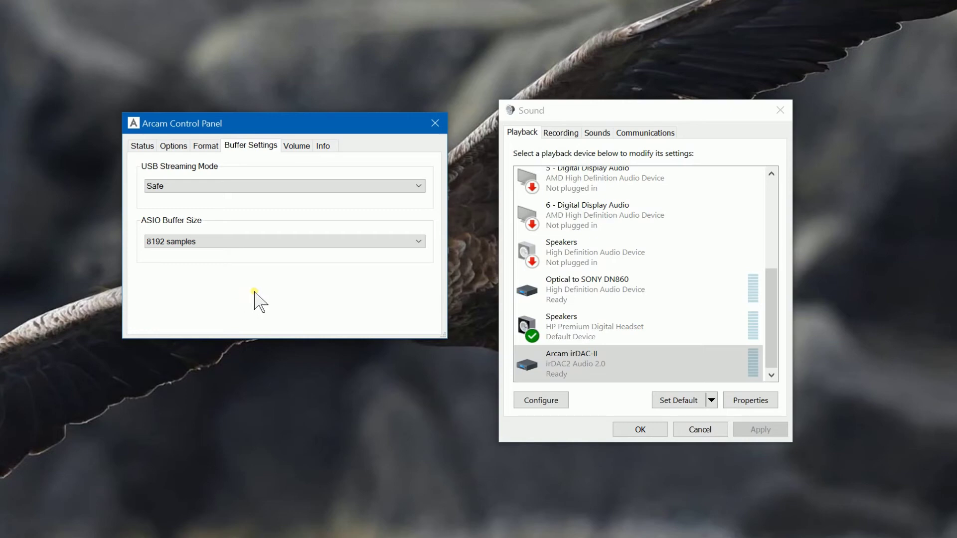
Step: Open the Arcam output channels' volume controls and move their window higher, away from the channel settings
click(298, 146)
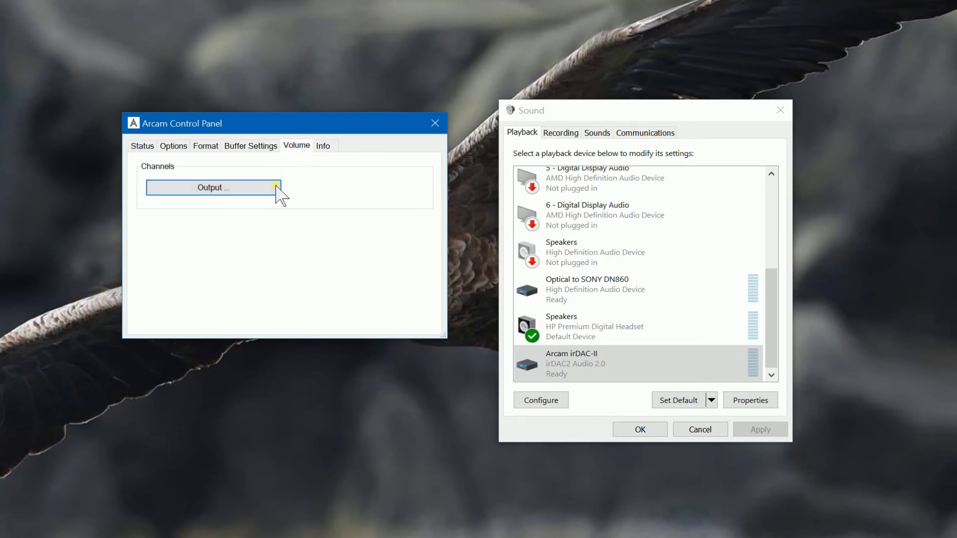
click(214, 190)
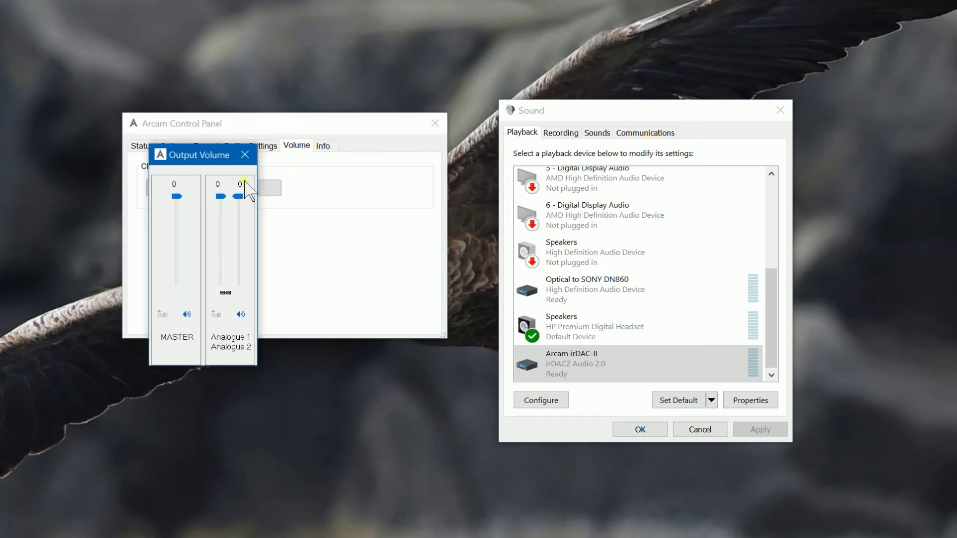
drag(205, 158, 328, 77)
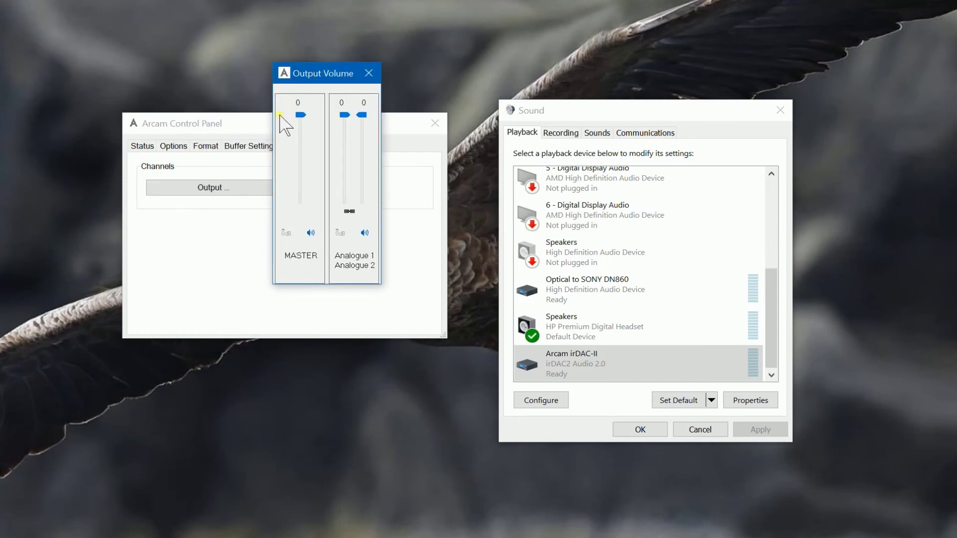
Step: Try the master and analogue output volume sliders at 0 and the link between the two analogue channels, and close the volume controls
click(300, 116)
mouse_move(300, 117)
mouse_down()
mouse_move(291, 165)
mouse_move(300, 106)
mouse_up()
click(349, 211)
click(343, 115)
click(343, 115)
click(345, 103)
mouse_move(343, 115)
mouse_down()
mouse_move(345, 169)
mouse_move(344, 107)
mouse_up()
click(370, 73)
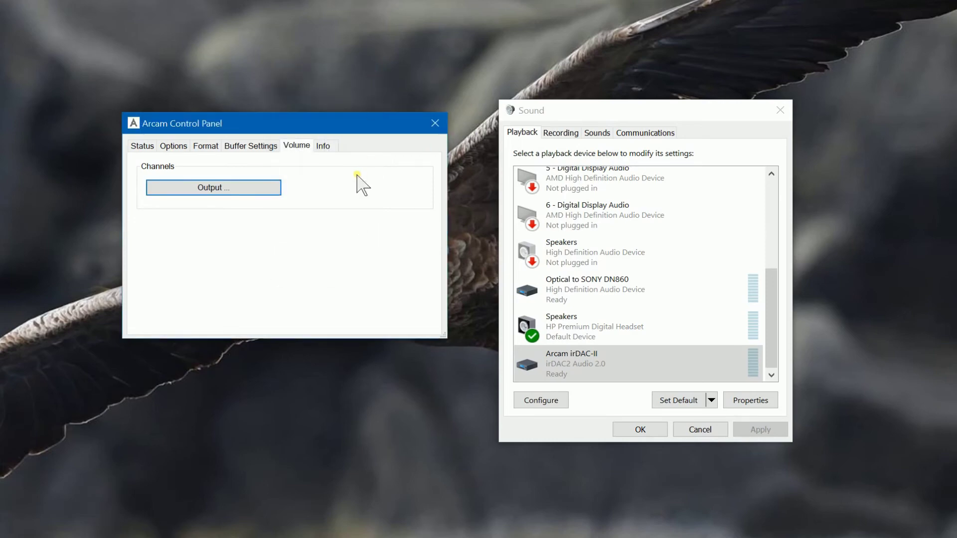
Step: Show the Arcam device and driver information and move the control panel and the Sound window higher on the desktop
click(327, 147)
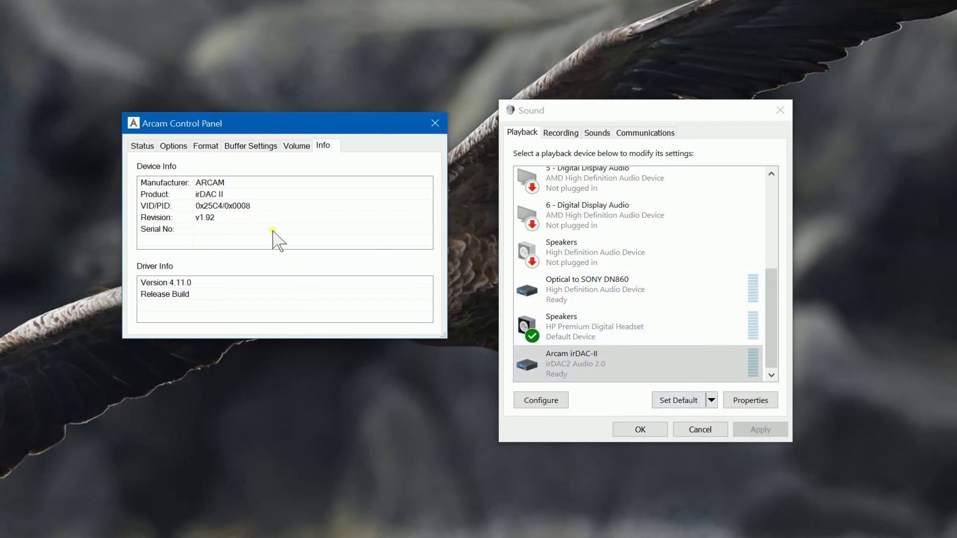
drag(249, 121, 242, 81)
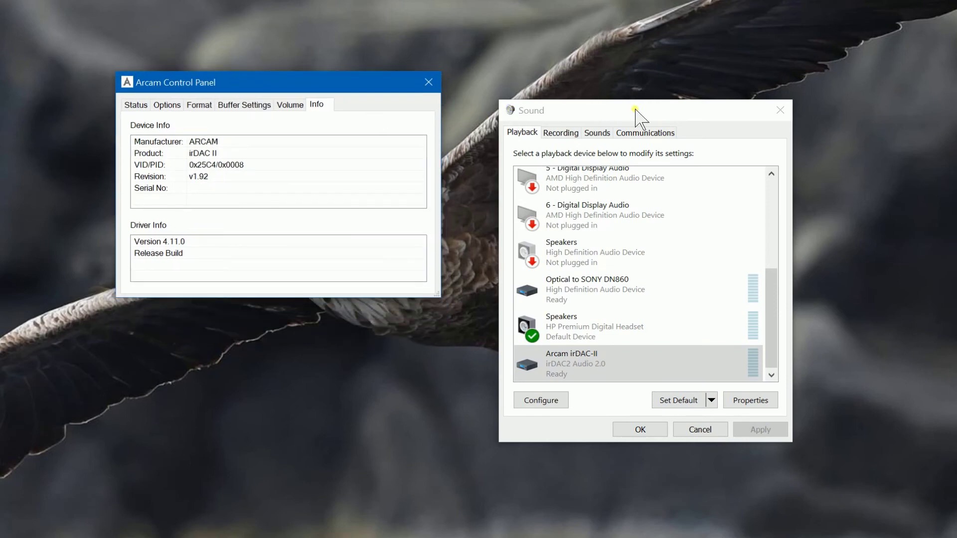
drag(639, 118, 590, 58)
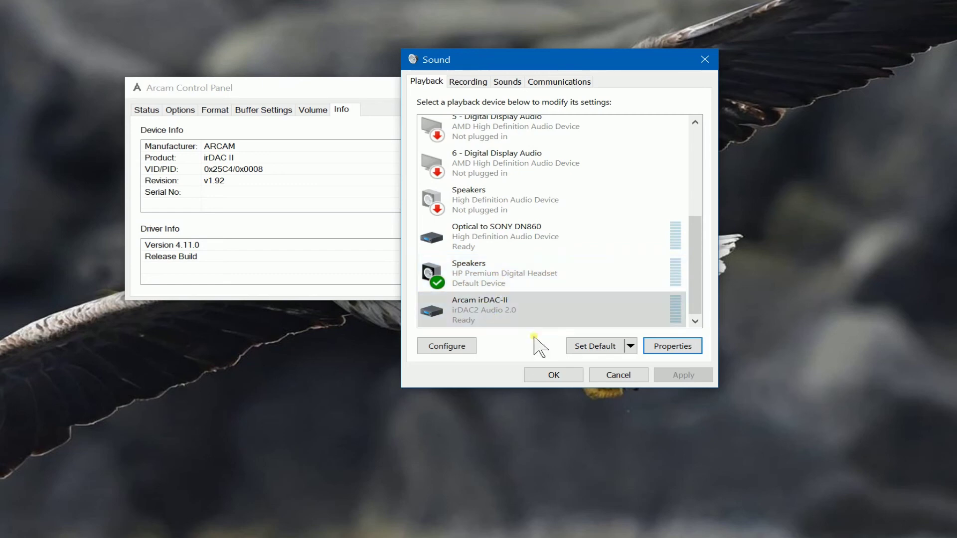
Step: Open the Arcam irDAC-II playback device's properties, move them off the device list, and review the speaker levels and enhancements
click(498, 310)
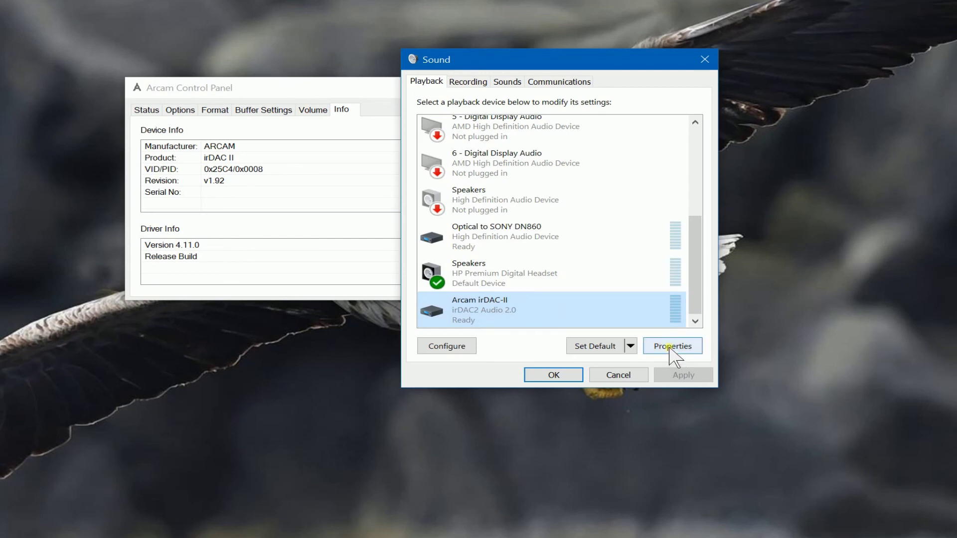
click(671, 346)
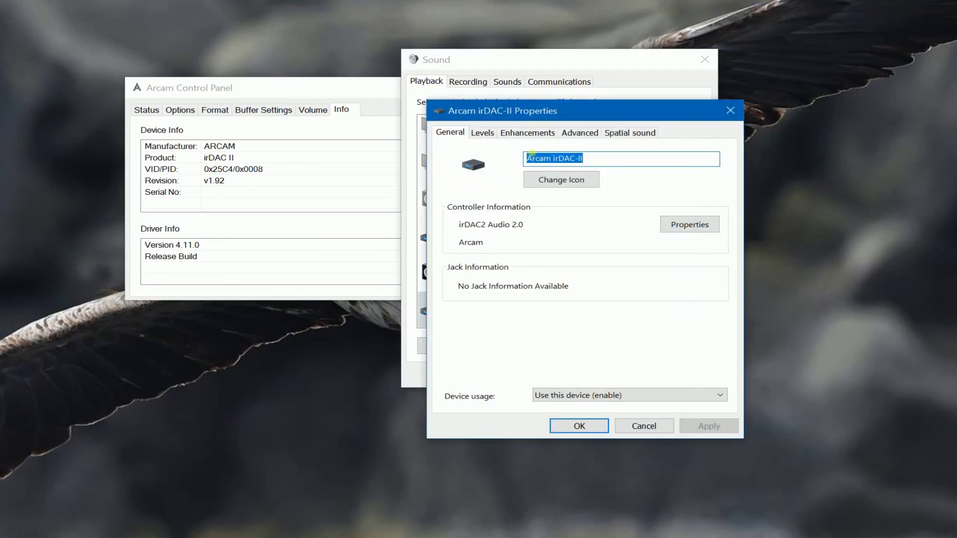
drag(521, 111, 650, 105)
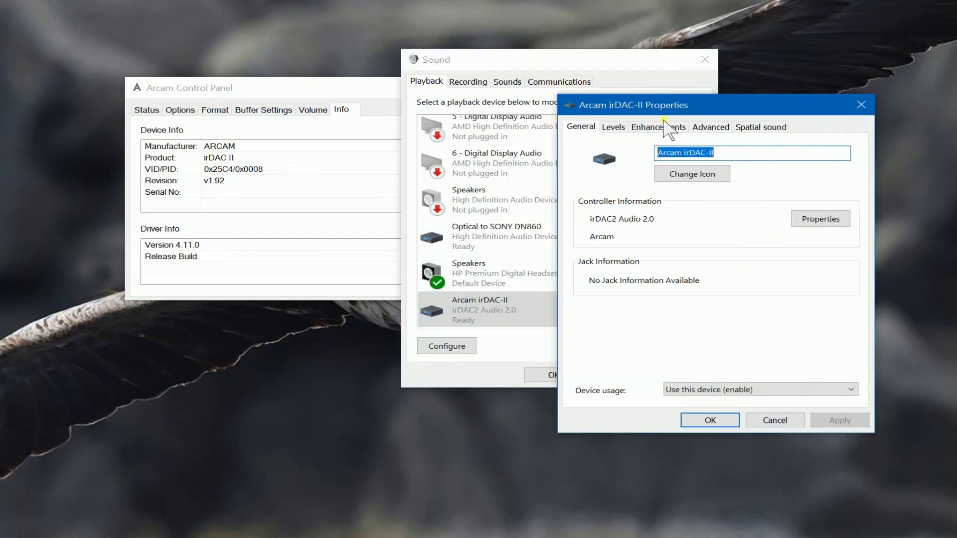
click(612, 127)
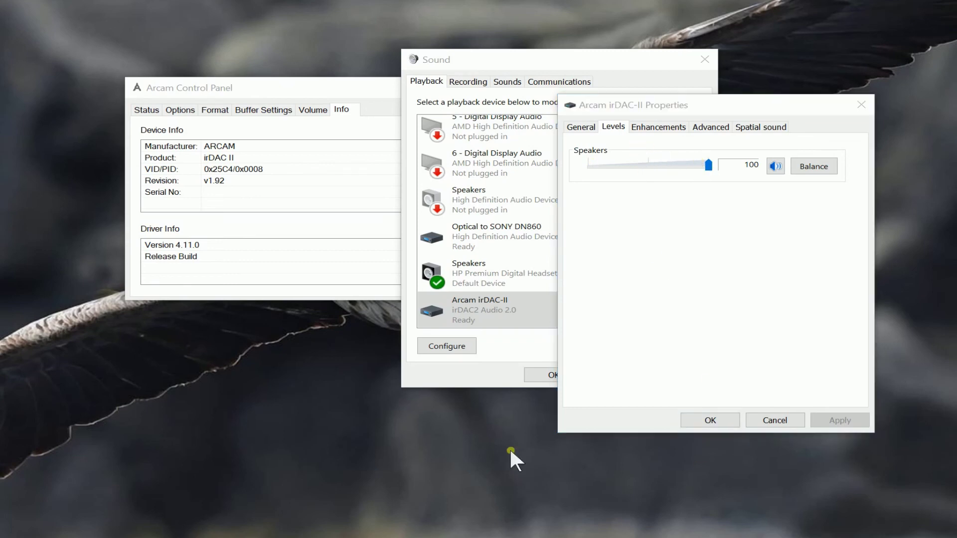
click(651, 127)
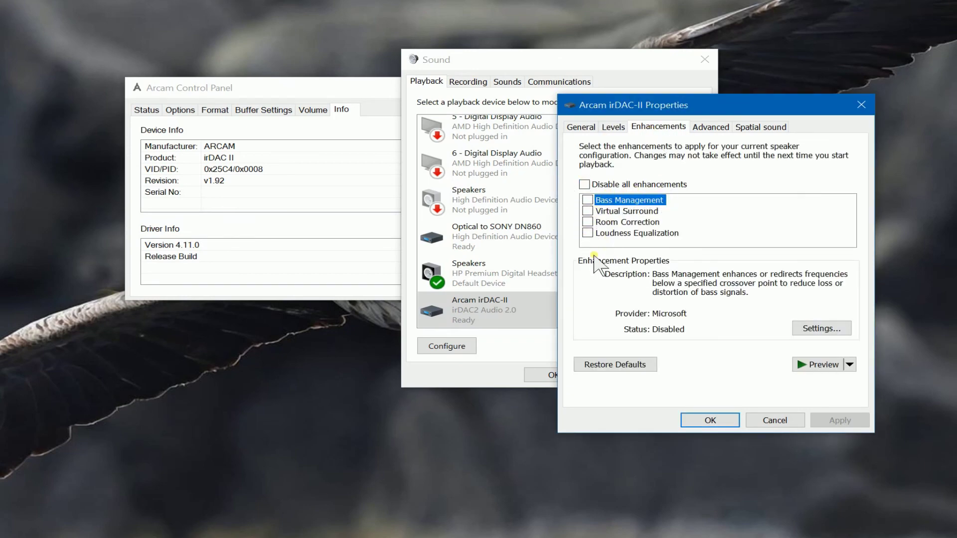
Step: Set the Arcam irDAC-II's default format to 24 bit, 192000 Hz (Studio Quality), test and apply it, and accept the properties after viewing spatial sound
click(711, 128)
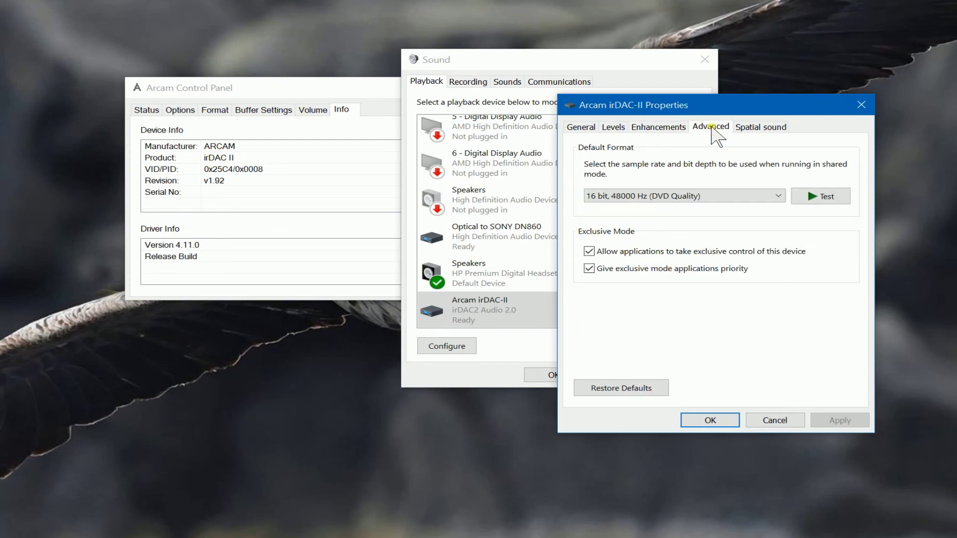
click(733, 195)
click(700, 318)
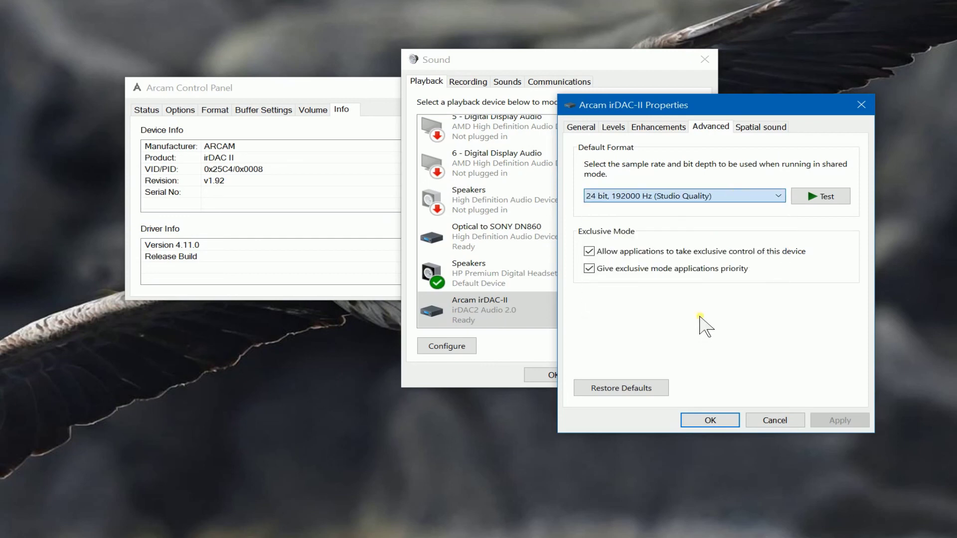
click(812, 196)
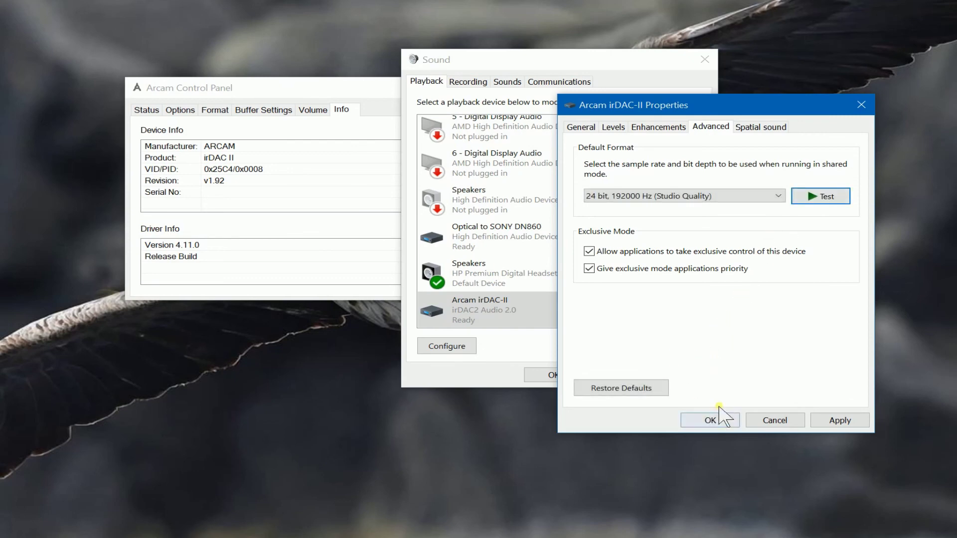
click(841, 422)
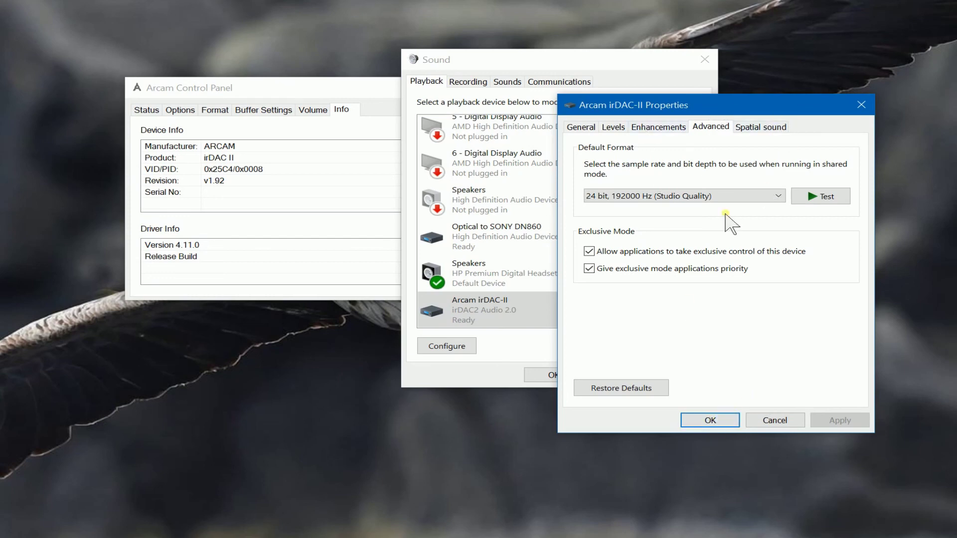
click(761, 129)
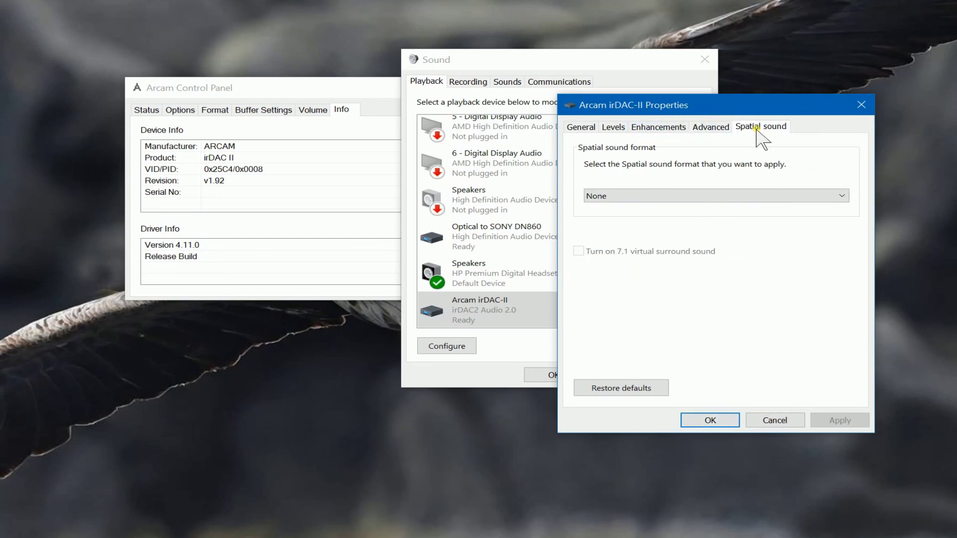
click(711, 420)
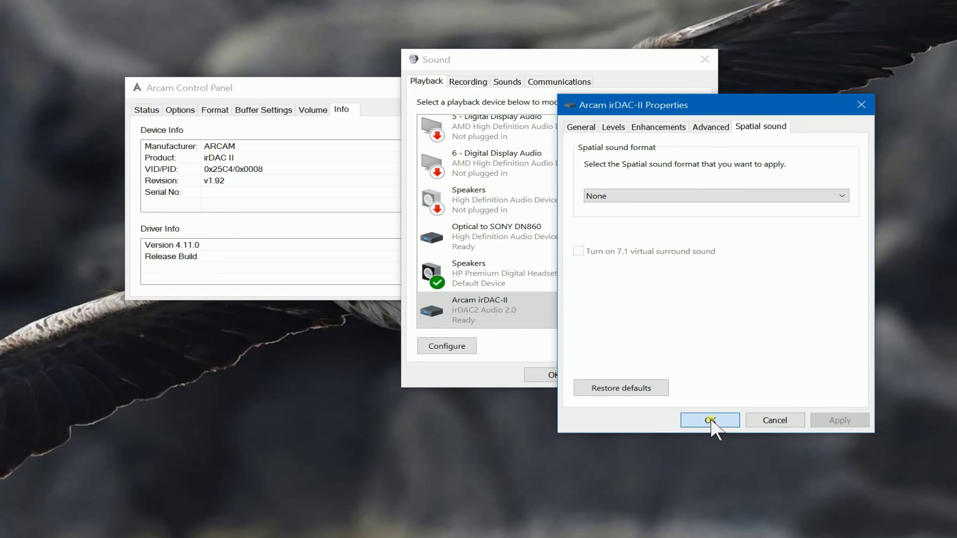